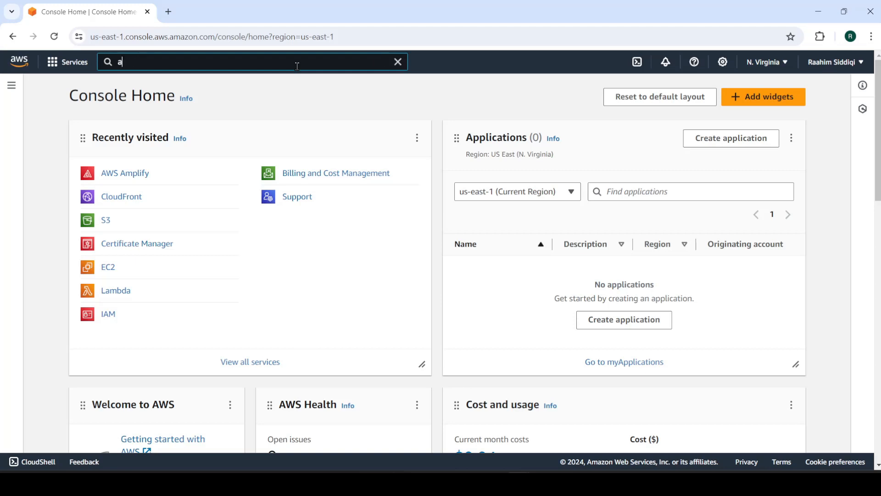
# Search the console for amplify, open AWS Amplify and get started with hosting a web app in Amplify Hosting.
pyautogui.write('y')
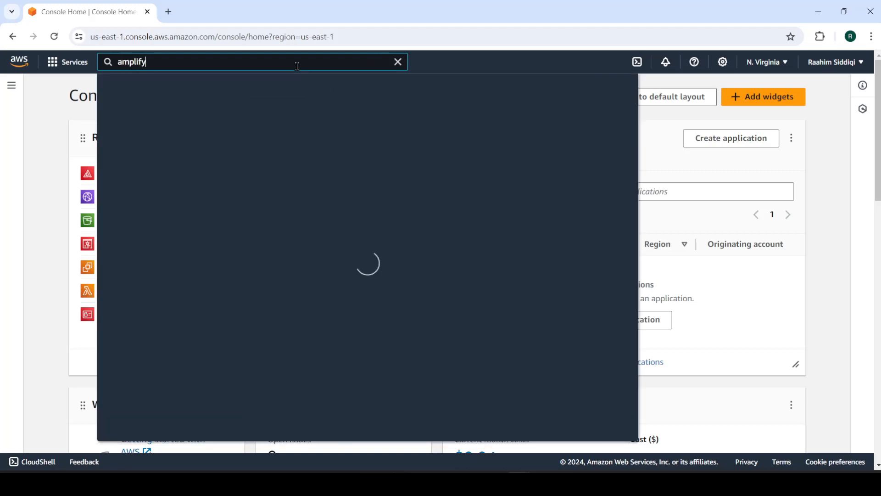
pyautogui.click(327, 153)
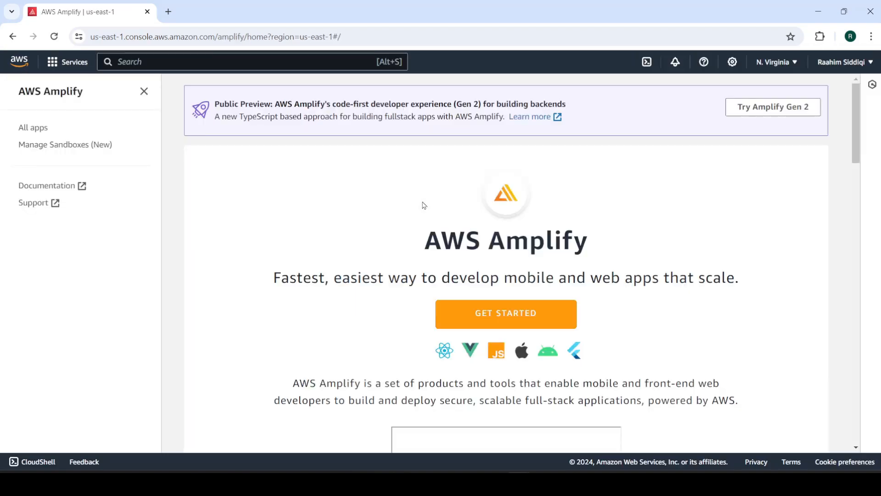
pyautogui.scroll(-15, 424, 207)
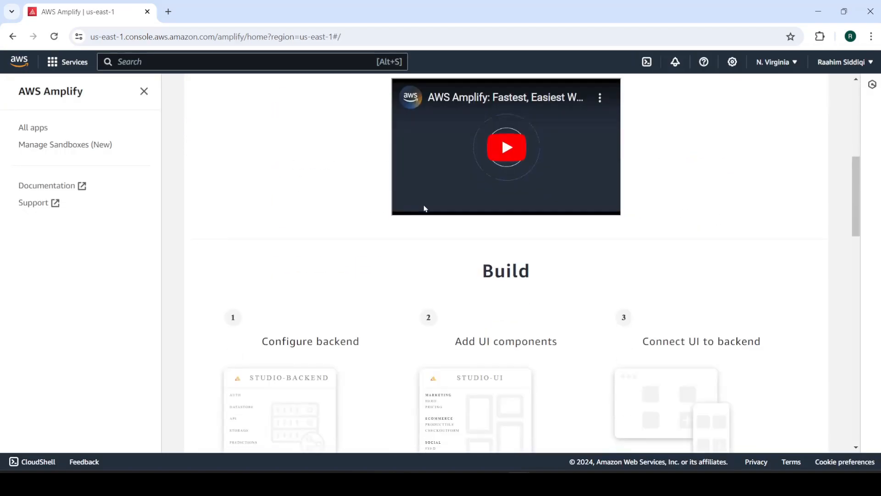
pyautogui.scroll(-10, 426, 211)
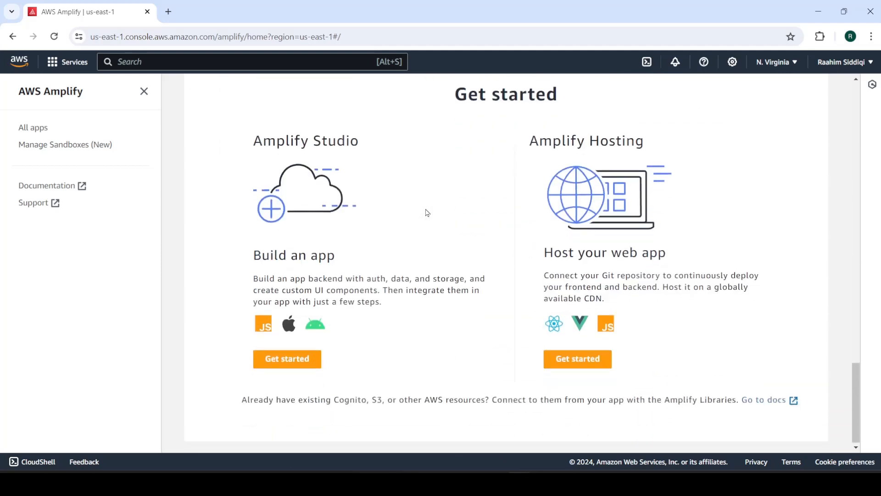
pyautogui.moveTo(255, 142); pyautogui.dragTo(367, 145)
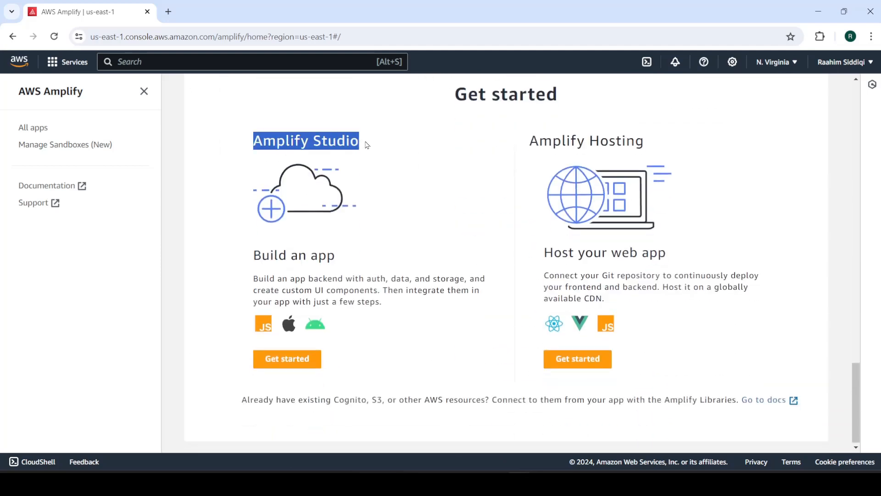
pyautogui.moveTo(523, 146); pyautogui.dragTo(643, 147)
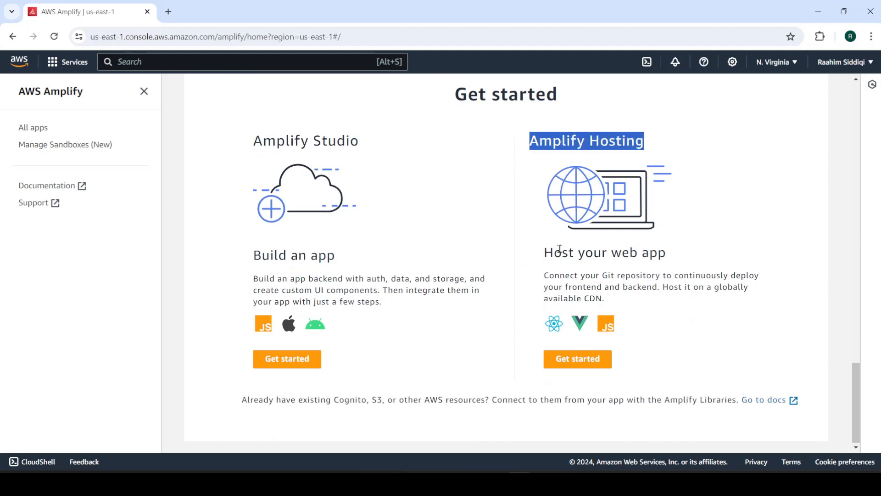
pyautogui.click(532, 271)
pyautogui.click(574, 369)
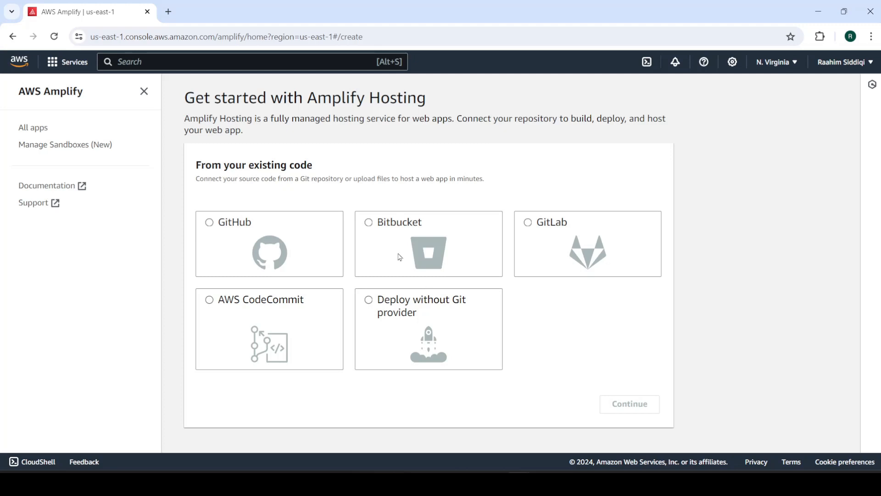
# Choose GitHub as the existing code source and limit Amplify's access to only the TutorialWebsite repository.
pyautogui.click(213, 224)
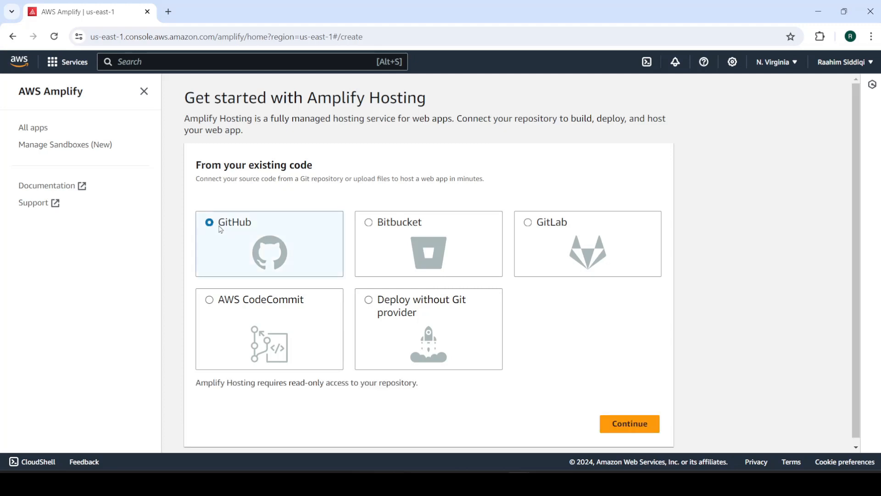
pyautogui.click(610, 423)
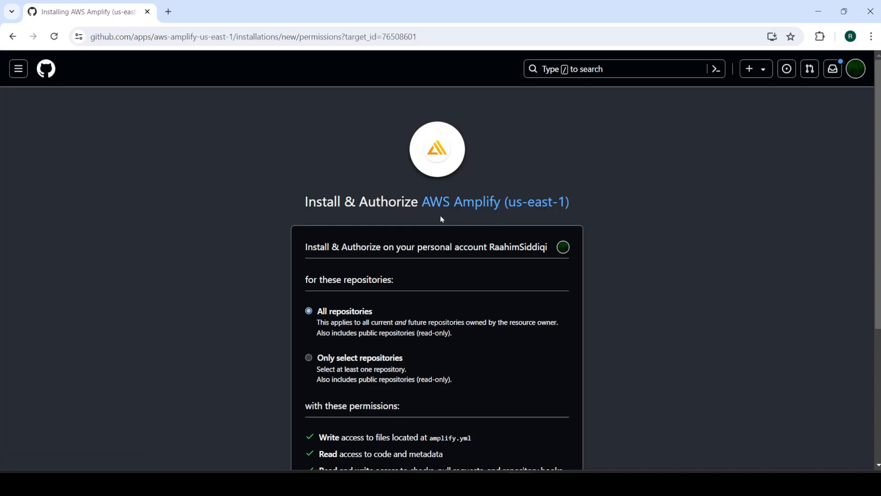
pyautogui.scroll(-4, 430, 214)
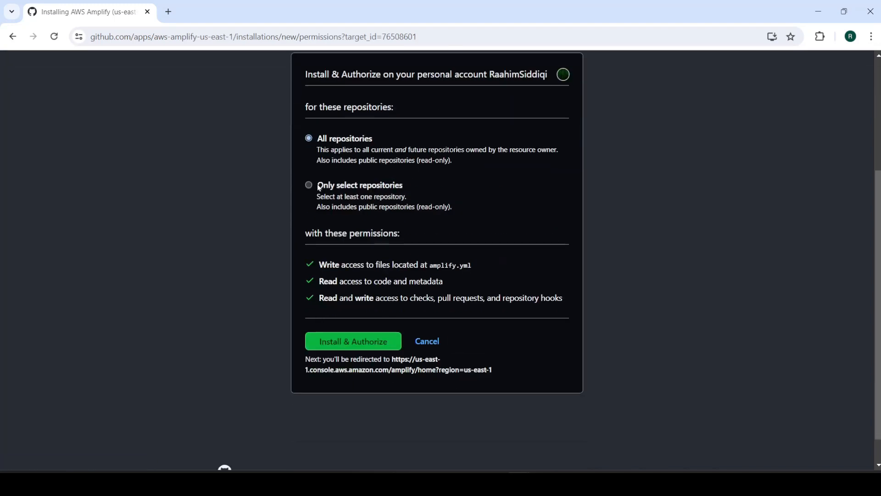
pyautogui.click(309, 186)
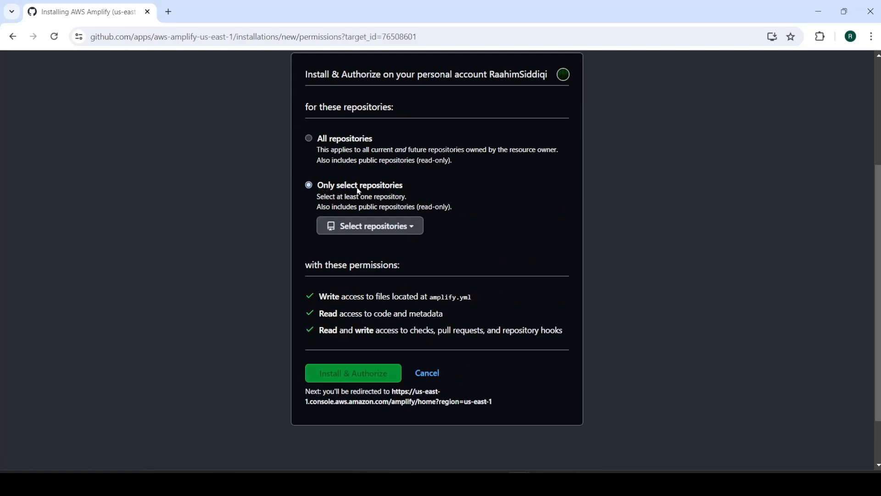
pyautogui.click(370, 225)
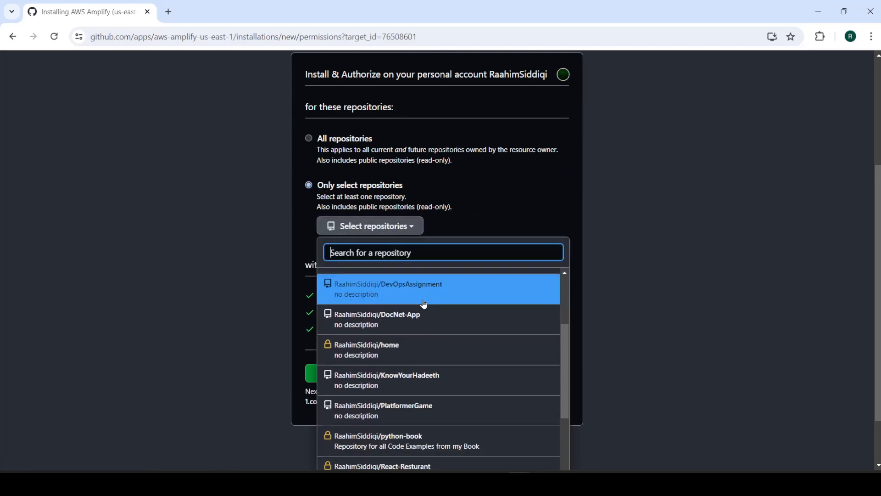
pyautogui.scroll(-4, 427, 322)
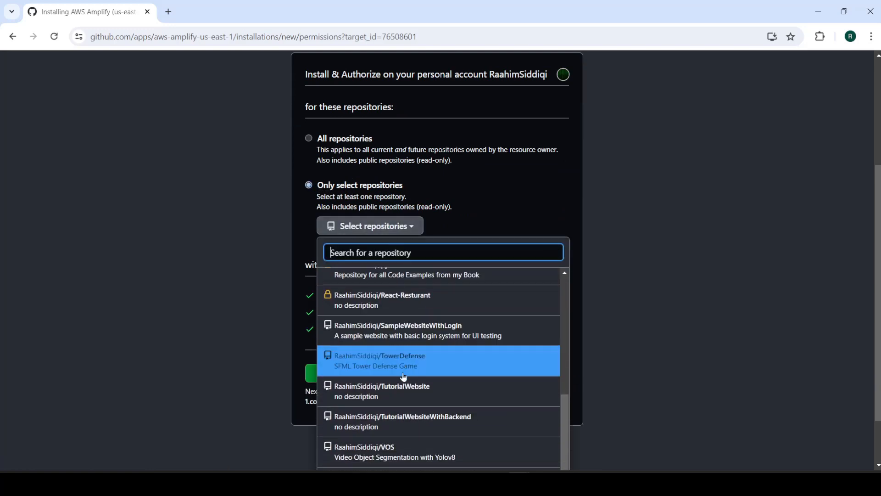
pyautogui.scroll(-2, 404, 377)
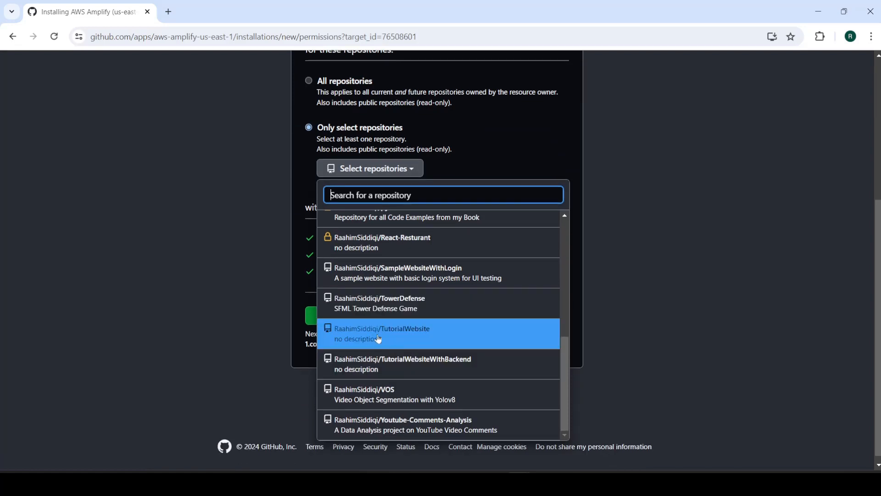
pyautogui.click(378, 339)
# Check the selected TutorialWebsite repository, and install and authorize AWS Amplify (us-east-1) on the GitHub account.
pyautogui.moveTo(450, 217); pyautogui.dragTo(395, 226)
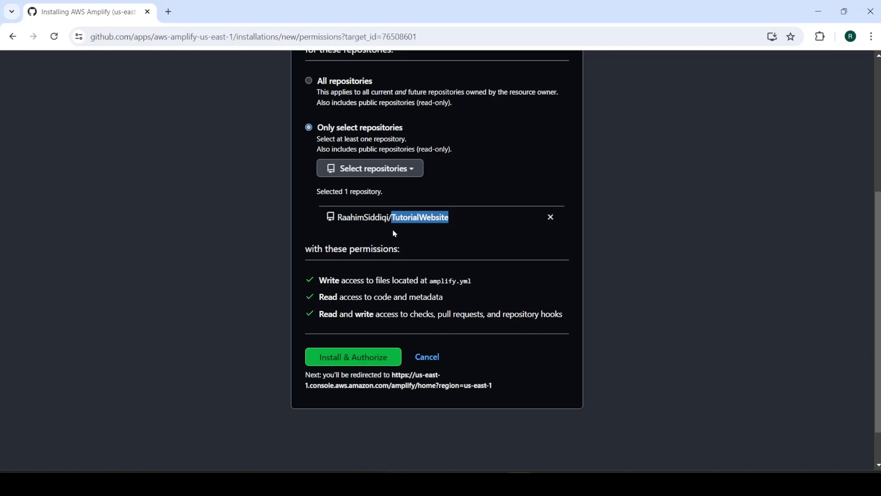
pyautogui.click(394, 234)
pyautogui.scroll(1, 314, 148)
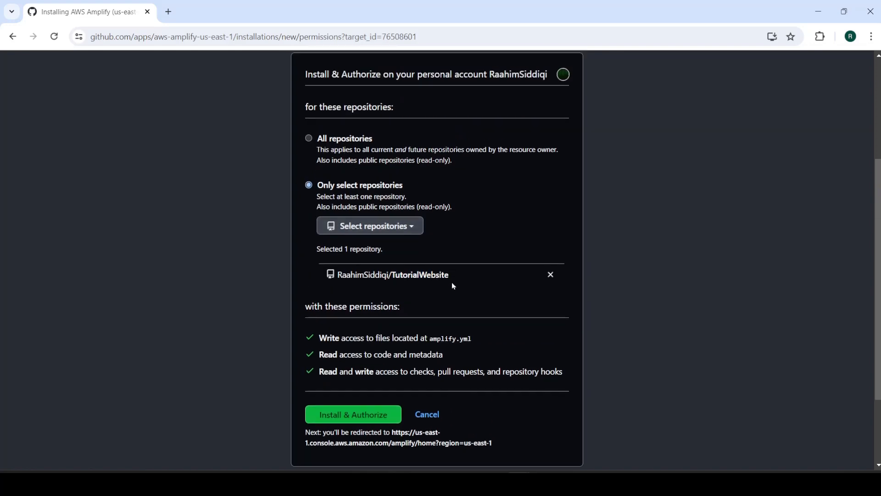
pyautogui.moveTo(453, 285); pyautogui.dragTo(389, 276)
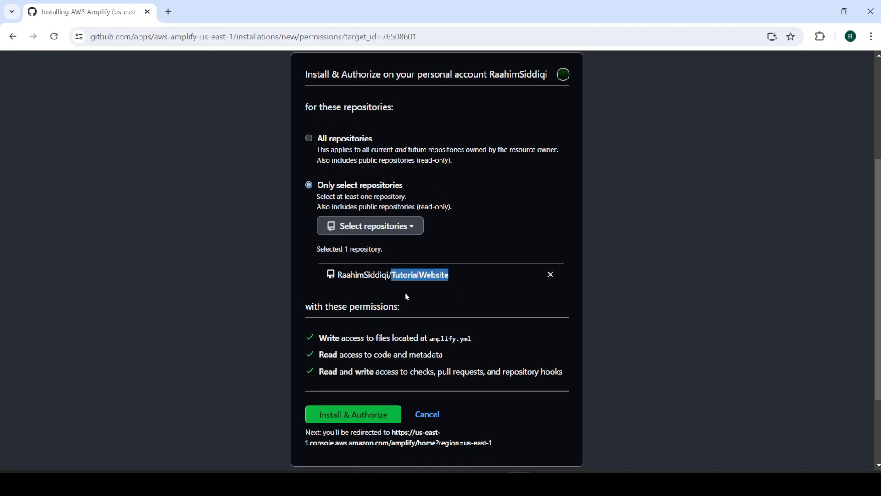
pyautogui.click(388, 415)
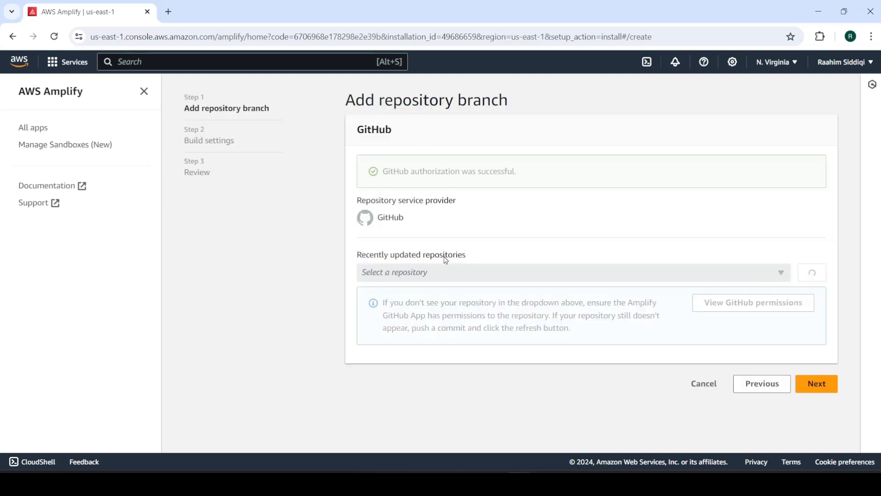
# Select the TutorialWebsite repository and its main branch as the source for the Amplify app.
pyautogui.moveTo(517, 172); pyautogui.dragTo(383, 173)
pyautogui.click(450, 228)
pyautogui.click(422, 274)
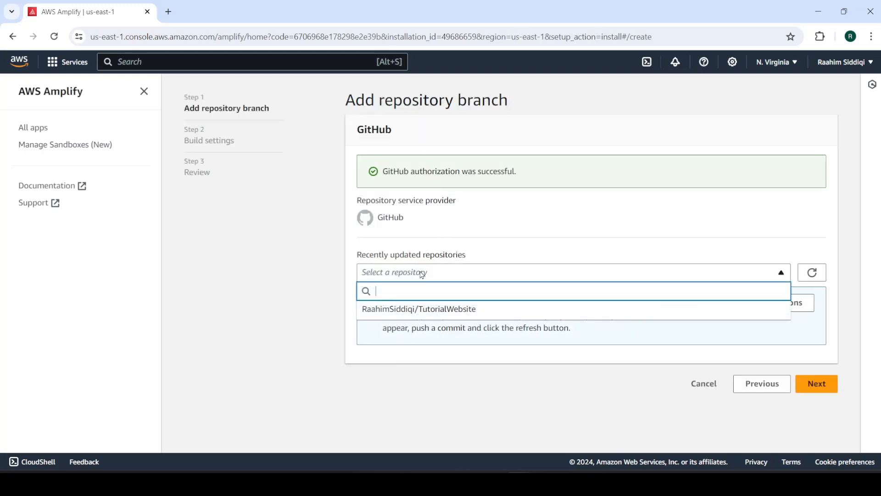
pyautogui.click(399, 310)
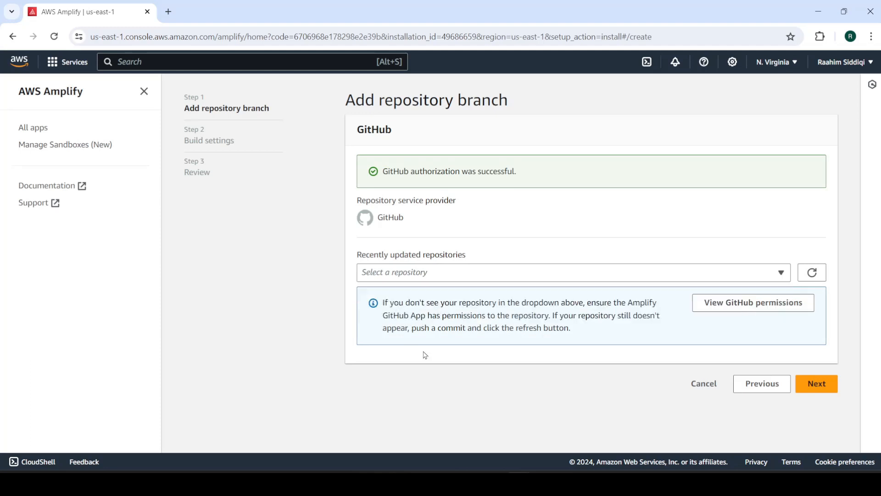
pyautogui.scroll(-2, 431, 366)
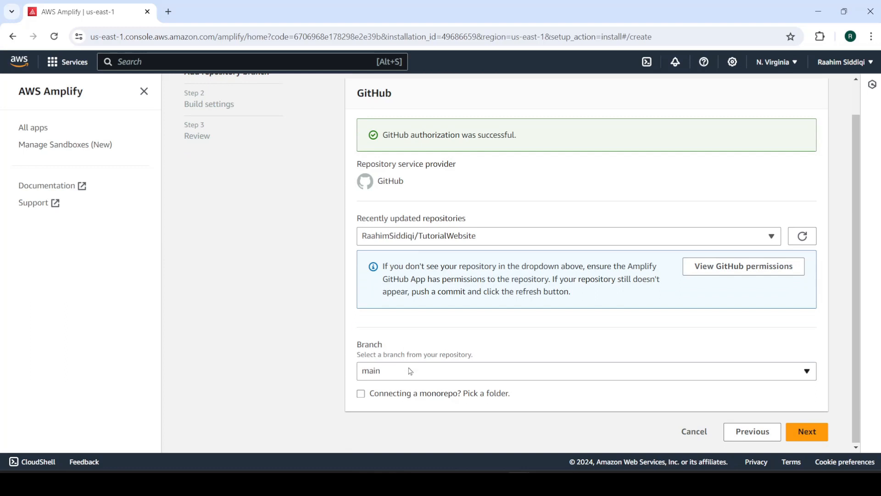
pyautogui.click(410, 371)
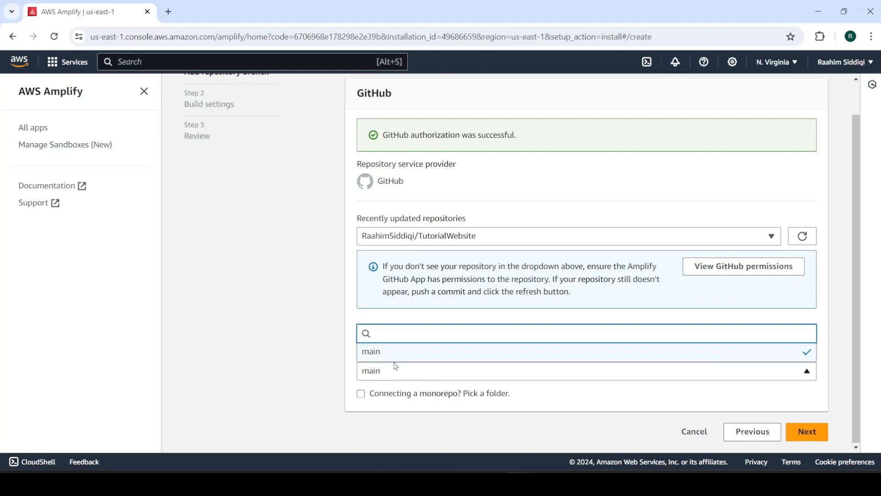
pyautogui.click(375, 353)
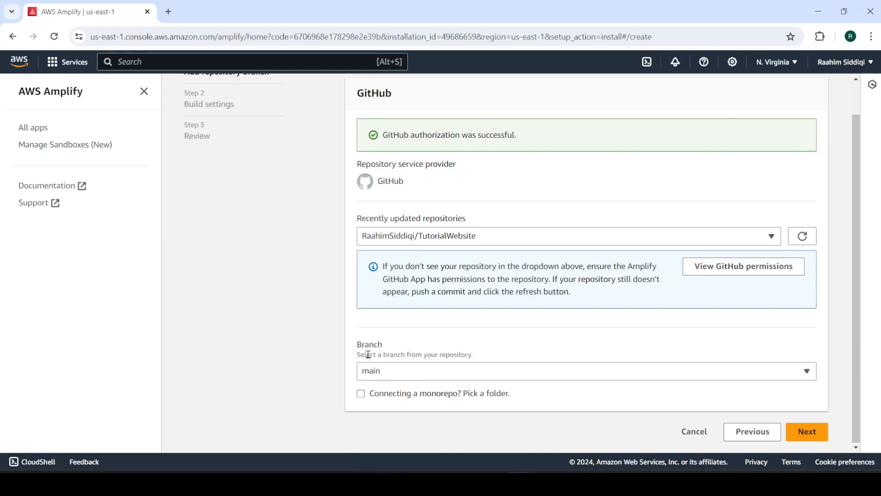
pyautogui.click(360, 394)
pyautogui.scroll(-1, 366, 391)
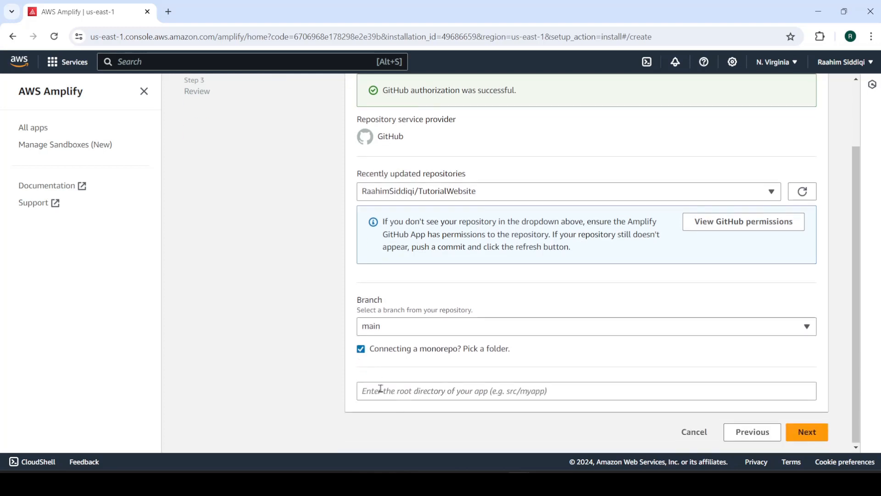
pyautogui.click(387, 393)
pyautogui.write('/')
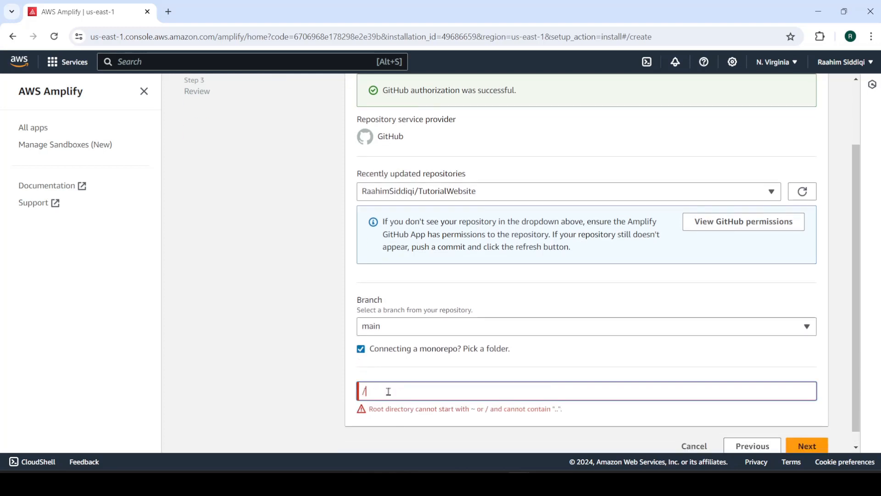
pyautogui.press('BackSpace')
pyautogui.write('frontend')
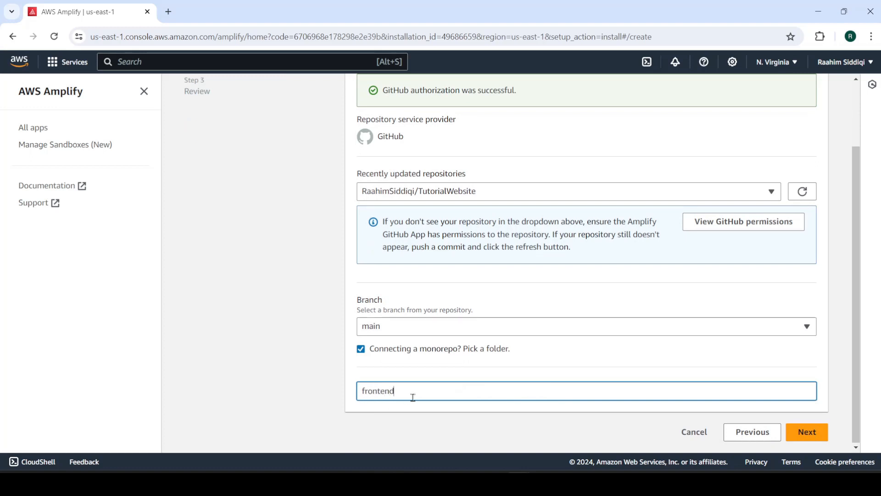
pyautogui.moveTo(411, 396); pyautogui.dragTo(353, 403)
pyautogui.press('BackSpace')
pyautogui.click(361, 347)
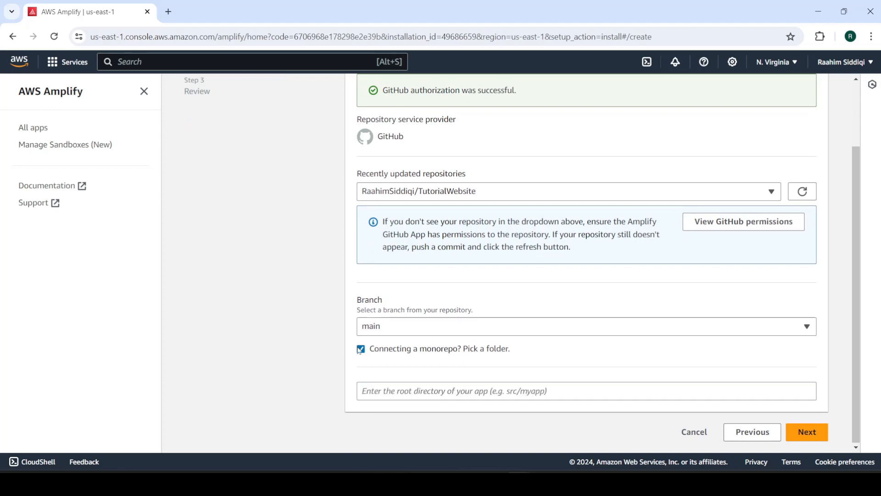
# Review the repository and branch selection and continue to the build settings.
pyautogui.scroll(2, 519, 319)
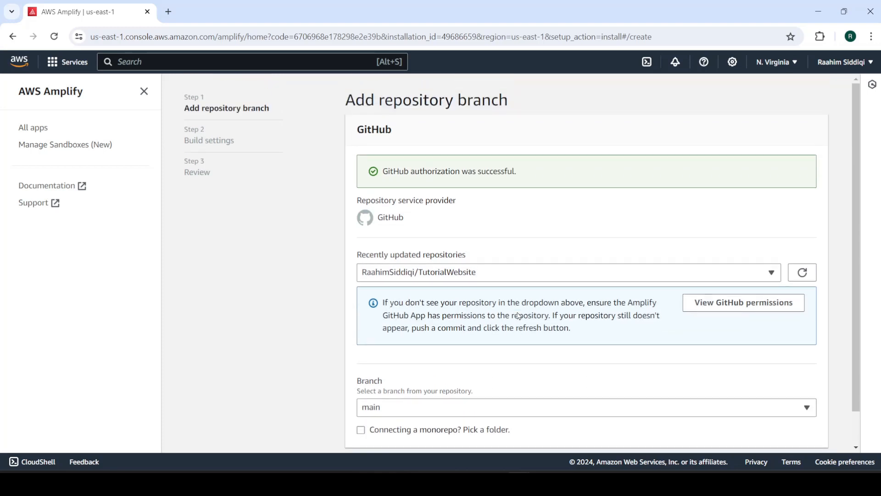
pyautogui.scroll(-2, 519, 319)
pyautogui.click(825, 432)
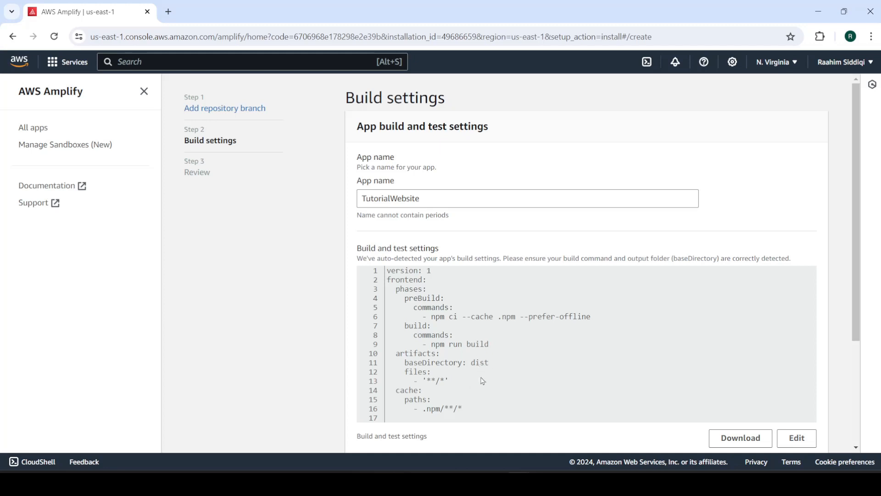
# Switch to Visual Studio Code and expand the project's dist folder to examine the build output.
pyautogui.click(545, 483)
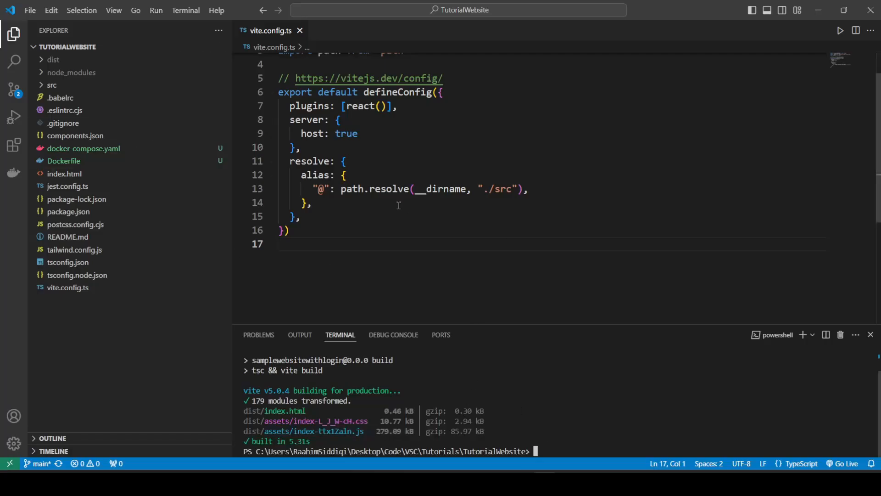
pyautogui.scroll(1, 397, 215)
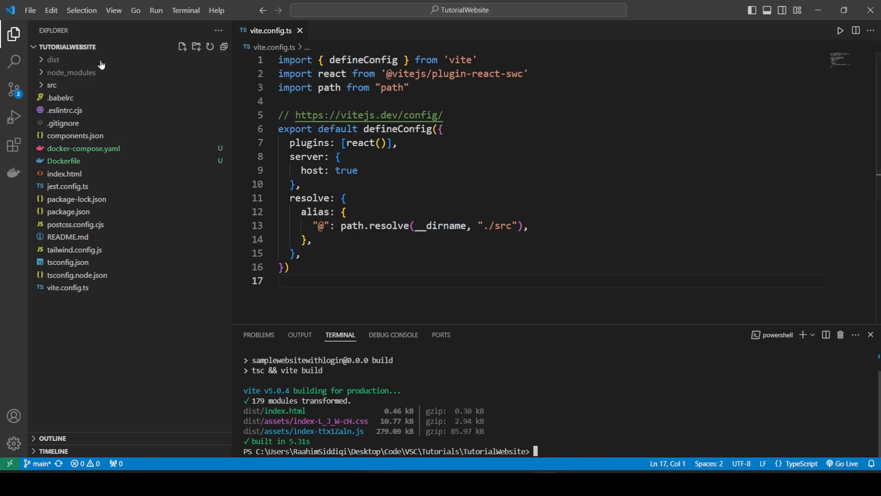
pyautogui.click(52, 61)
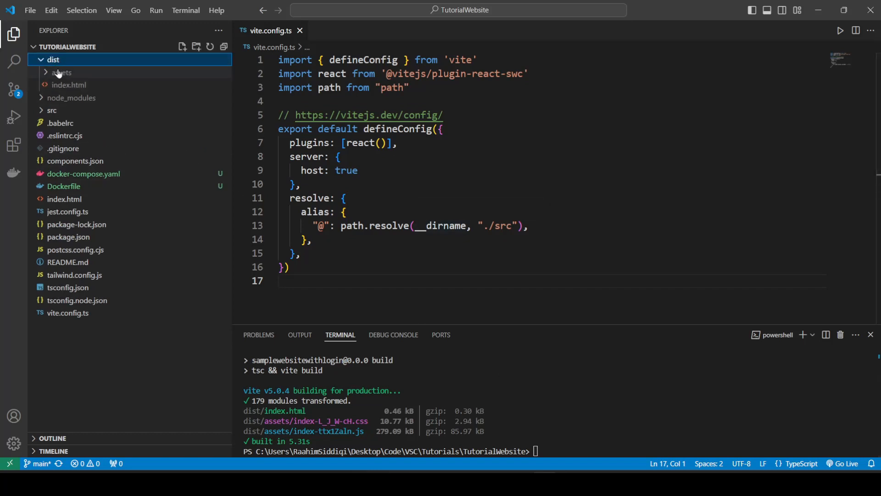
# Enter npm run build in the terminal without running it, and return to the Amplify build settings in the browser.
pyautogui.click(533, 425)
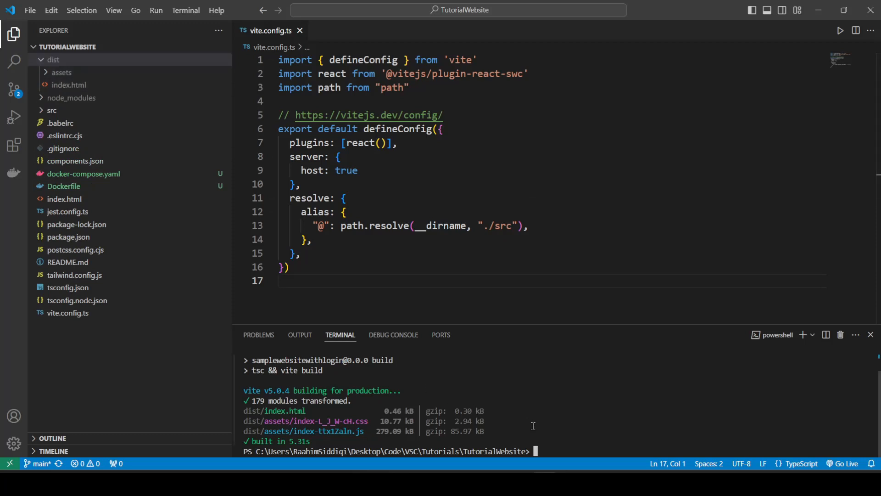
pyautogui.write('npm run build')
pyautogui.click(520, 483)
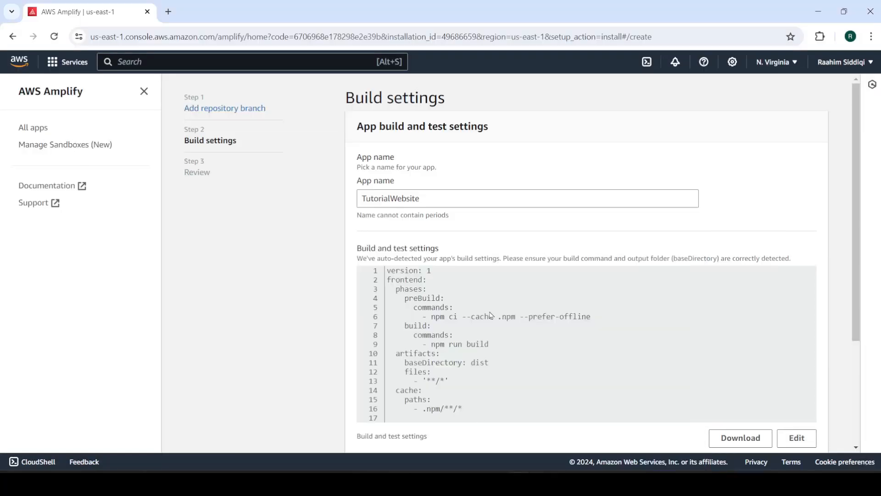
pyautogui.scroll(-1, 638, 340)
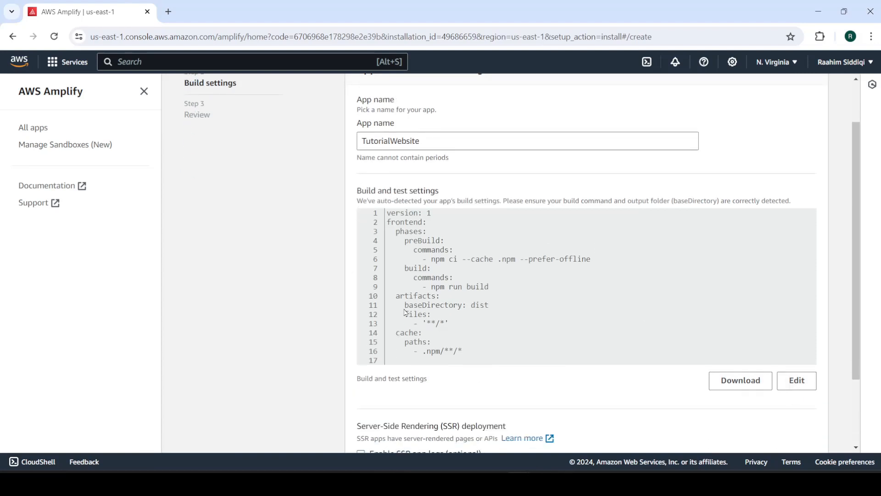
# Open the auto-detected build commands for editing, look over the YAML, and close the editor without saving.
pyautogui.click(797, 381)
pyautogui.moveTo(373, 368); pyautogui.dragTo(244, 137)
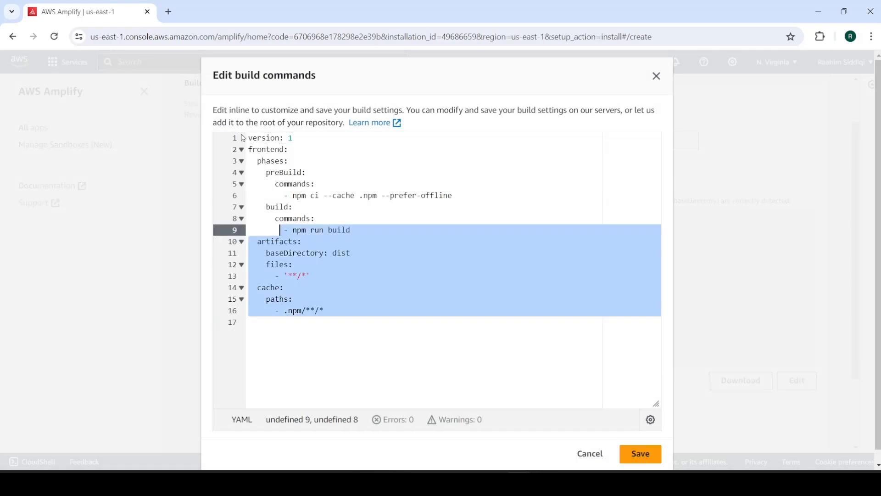
pyautogui.click(366, 240)
pyautogui.click(657, 75)
# Accept the build settings, review the repository and app details, and save and deploy the TutorialWebsite app.
pyautogui.scroll(-3, 362, 195)
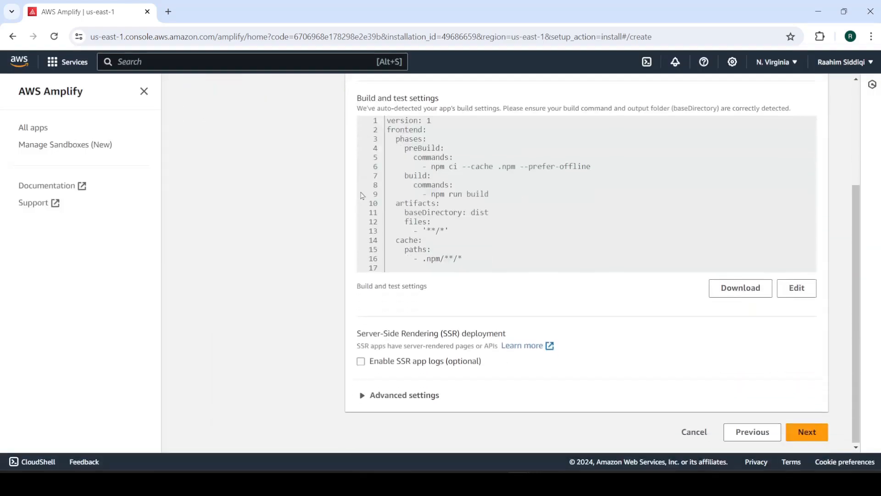
pyautogui.click(808, 432)
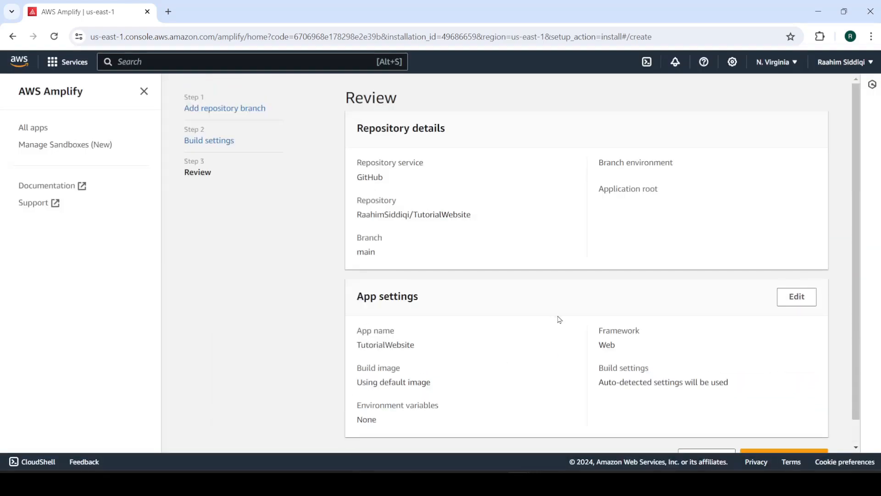
pyautogui.scroll(-1, 568, 253)
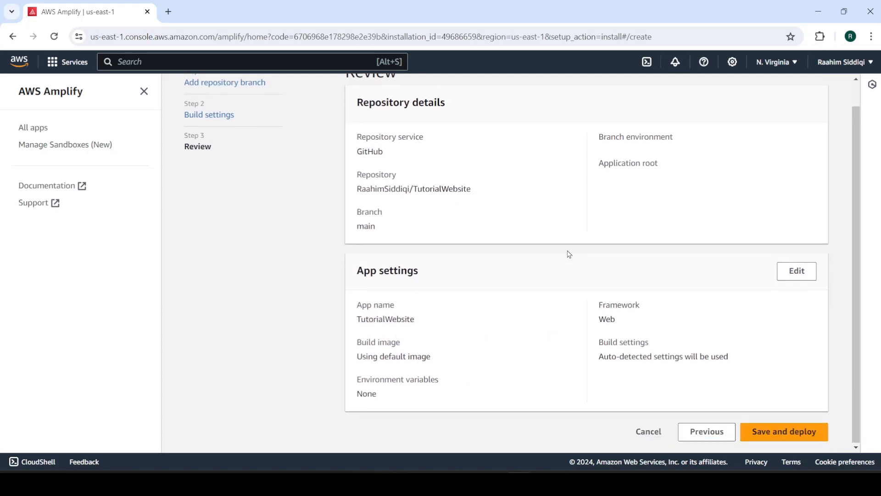
pyautogui.click(772, 431)
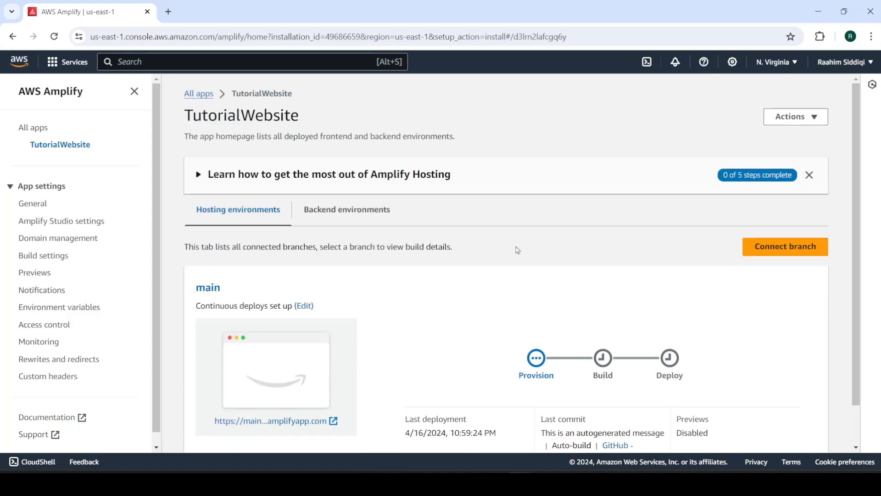
# Open the main branch's amplifyapp.com link in a new browser tab and view the deployed site.
pyautogui.scroll(-1, 517, 250)
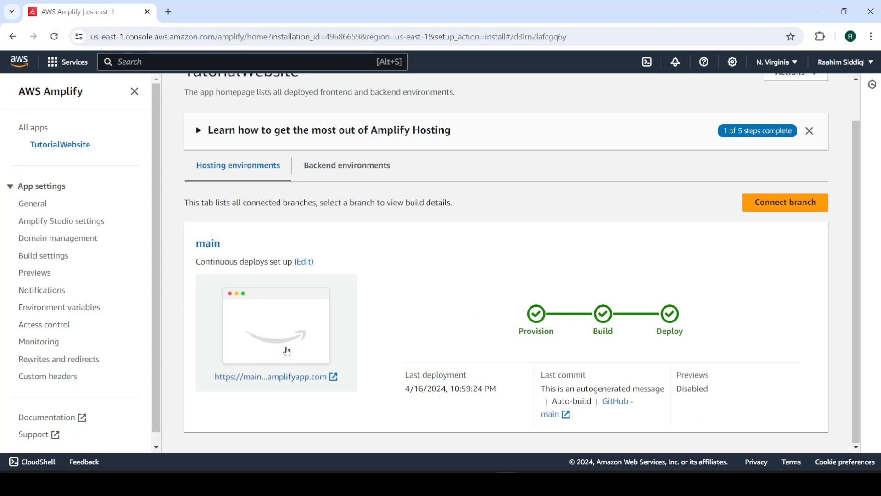
pyautogui.rightClick(265, 381)
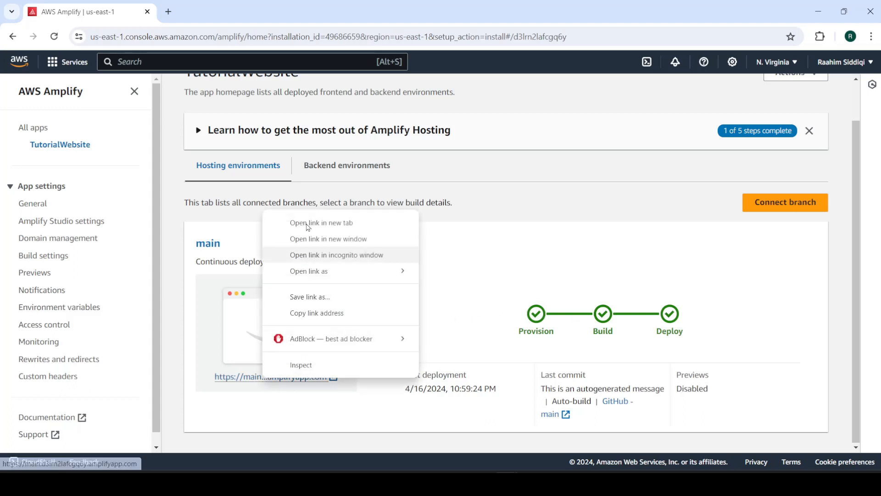
pyautogui.click(304, 223)
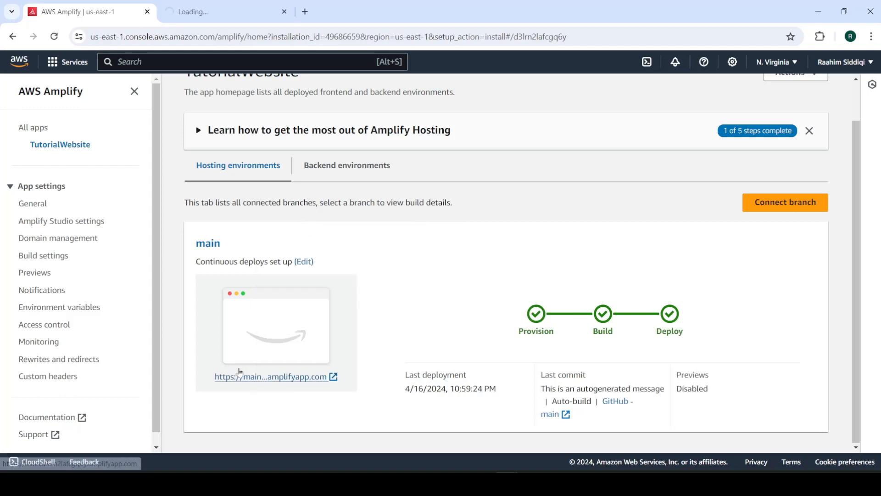
pyautogui.click(215, 12)
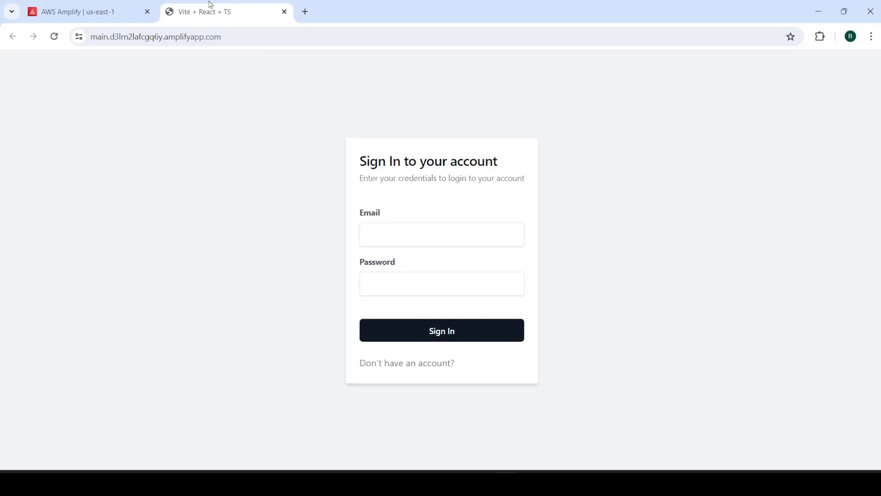
# Return to the Amplify console and examine the app's backend environments and the Amplify Studio offering.
pyautogui.click(83, 12)
pyautogui.scroll(-1, 34, 197)
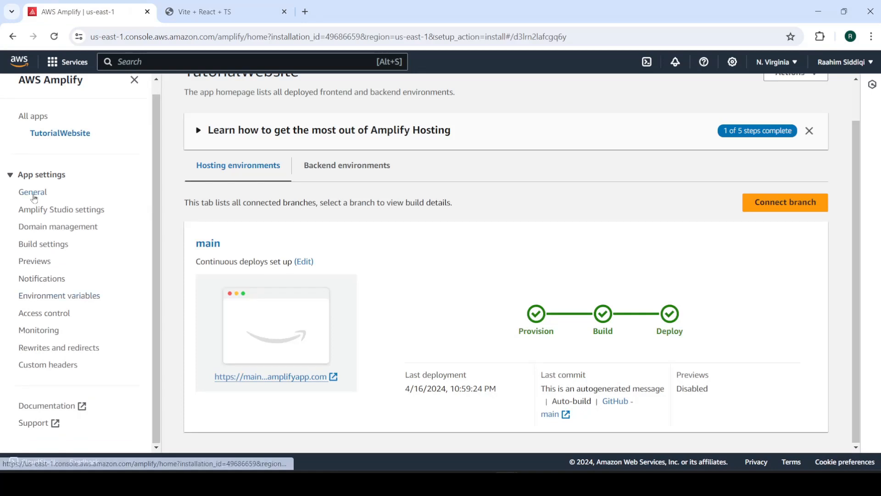
pyautogui.click(322, 169)
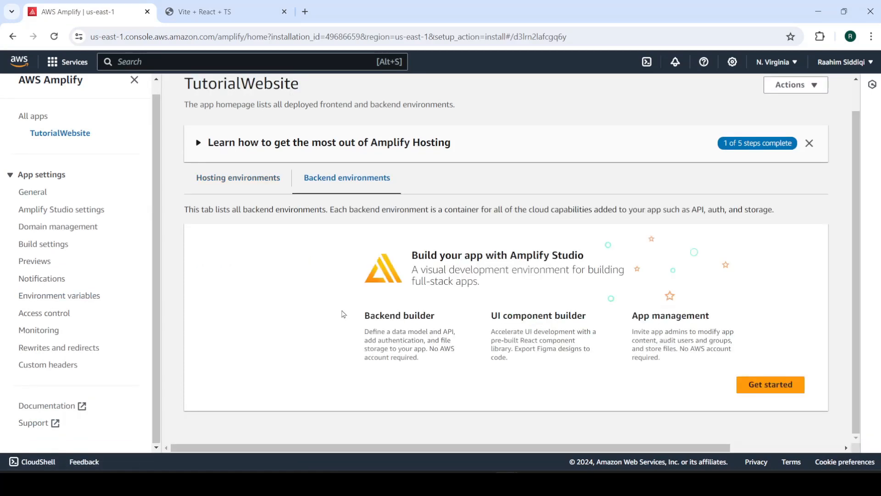
pyautogui.tripleClick(418, 255)
pyautogui.click(231, 271)
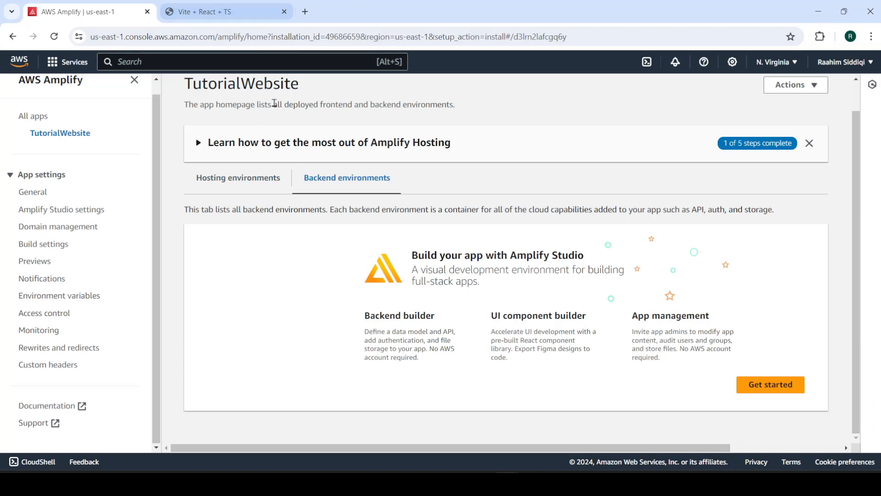
# Check the deployed site's address and examine the domain management settings, including registering a custom domain on Amazon Route53.
pyautogui.click(216, 12)
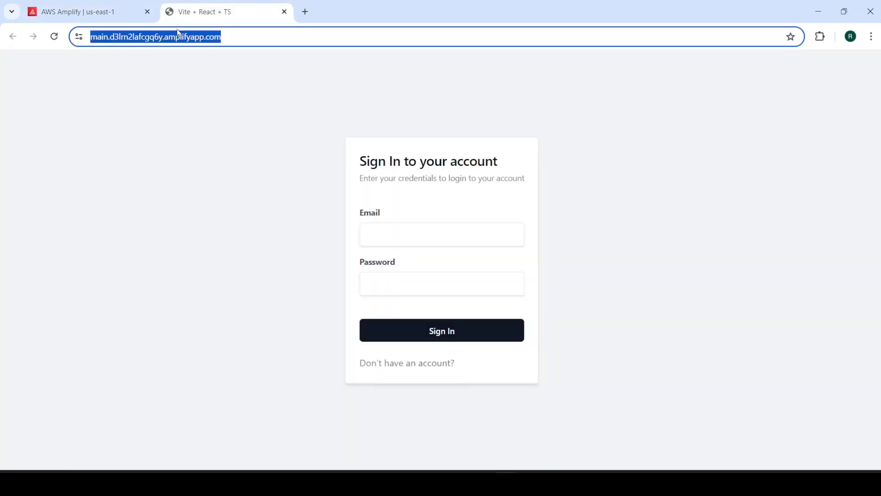
pyautogui.click(88, 12)
pyautogui.click(41, 209)
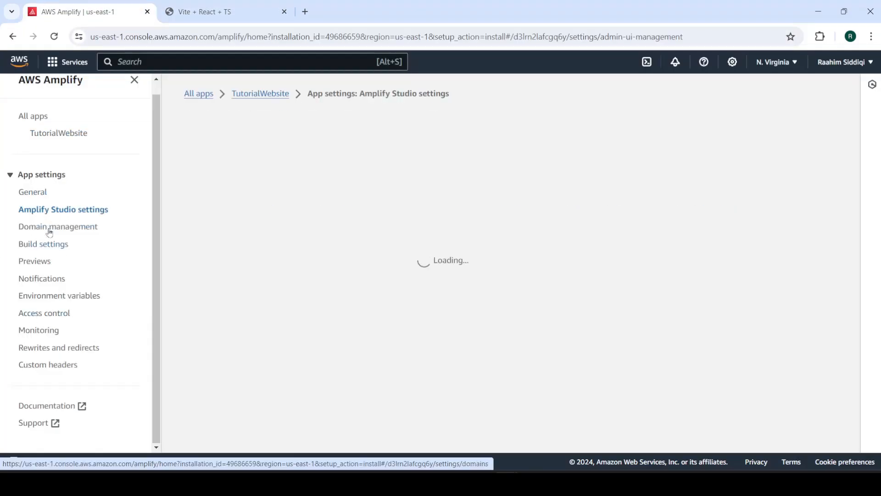
pyautogui.click(49, 231)
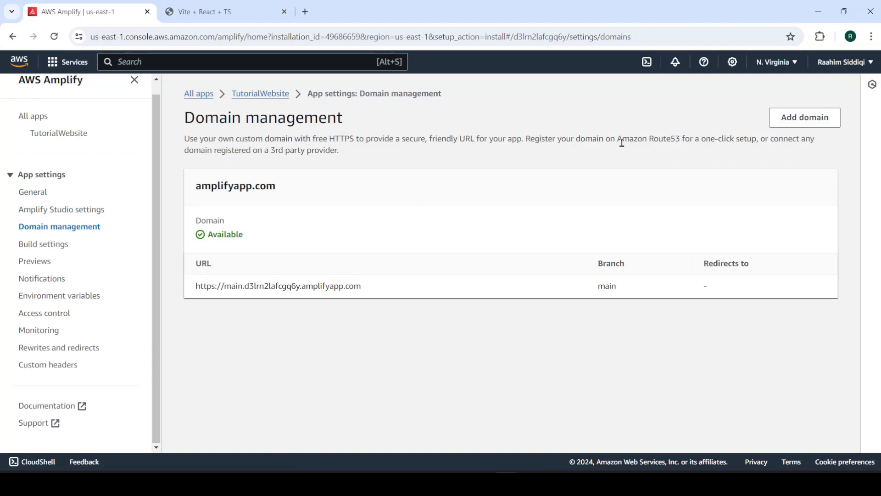
pyautogui.moveTo(617, 141); pyautogui.dragTo(679, 143)
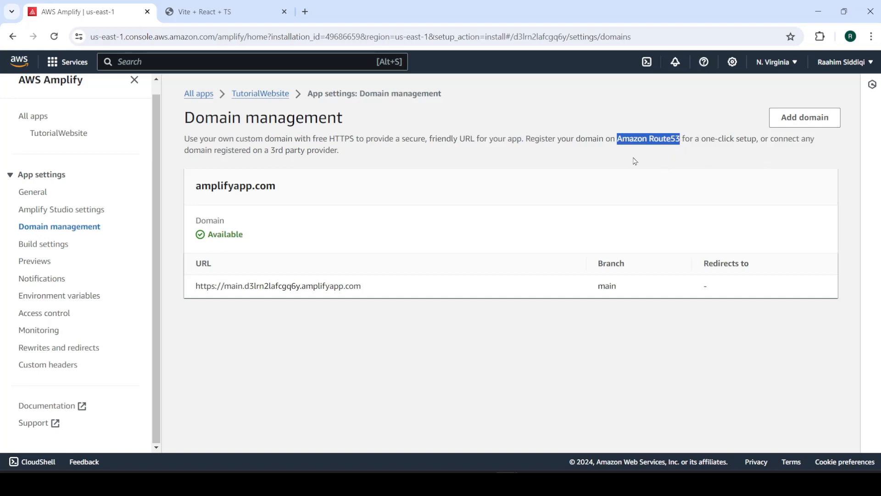
# Look through the app's build settings, pull request previews and email notification settings.
pyautogui.click(43, 243)
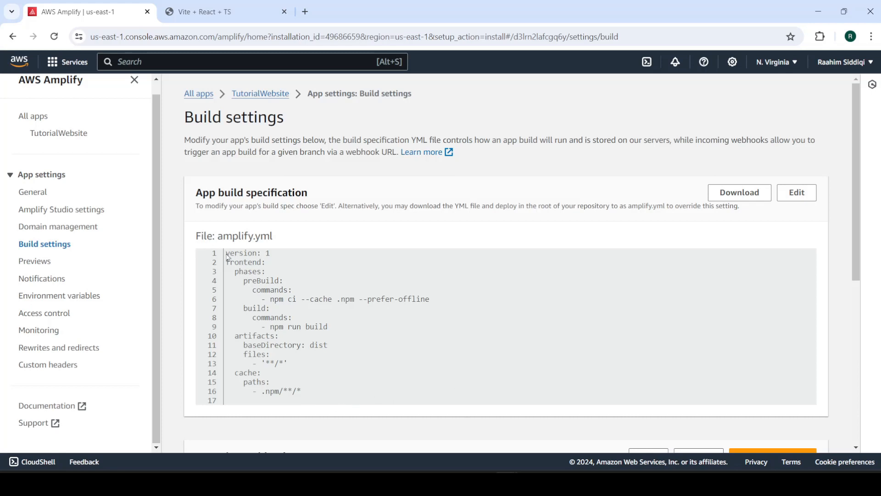
pyautogui.click(202, 11)
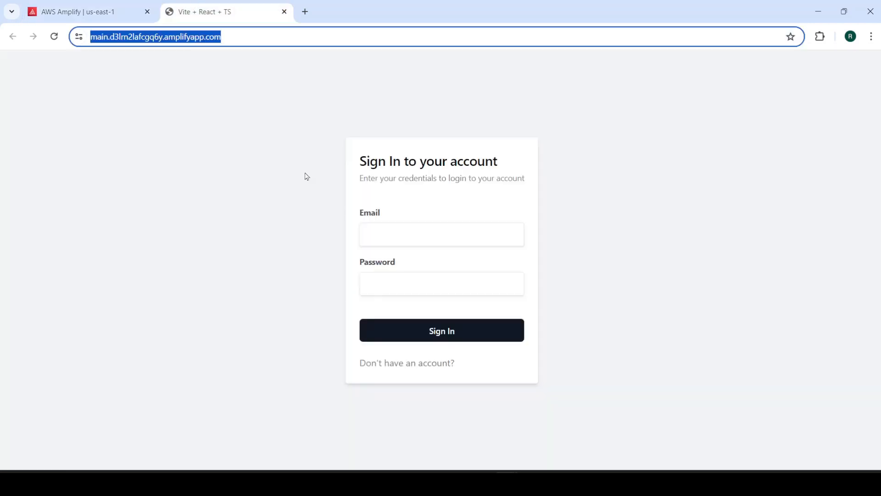
pyautogui.click(78, 11)
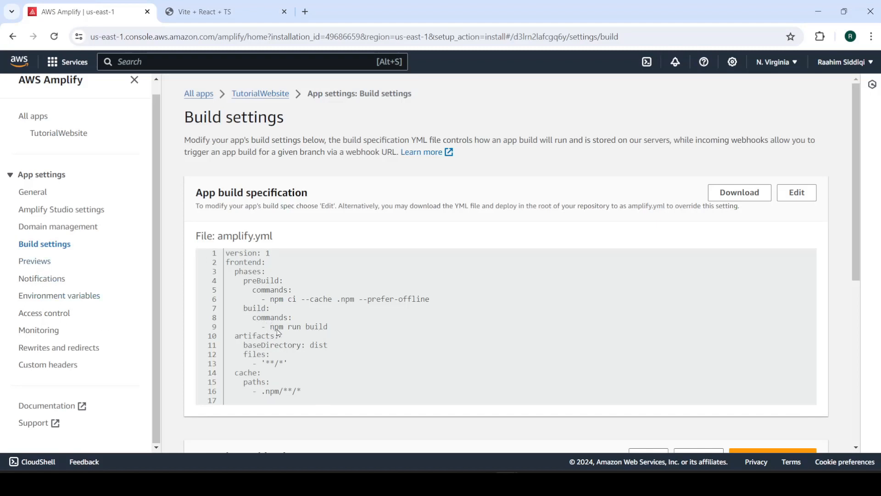
pyautogui.click(45, 262)
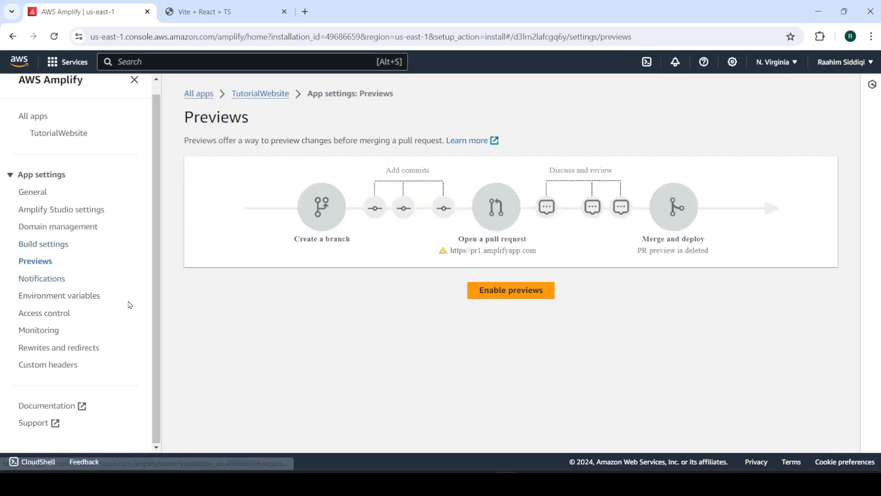
pyautogui.click(30, 278)
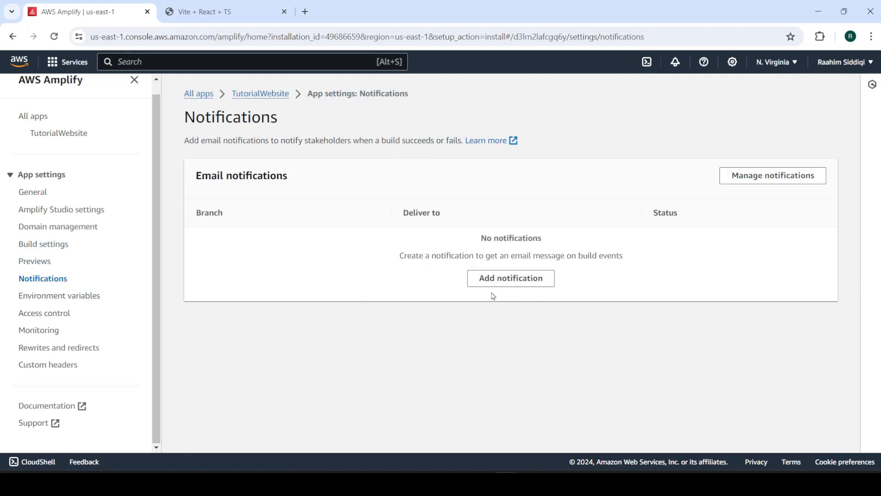
# Open the environment variables for management, examine the variable and value fields, and cancel without adding any.
pyautogui.click(68, 295)
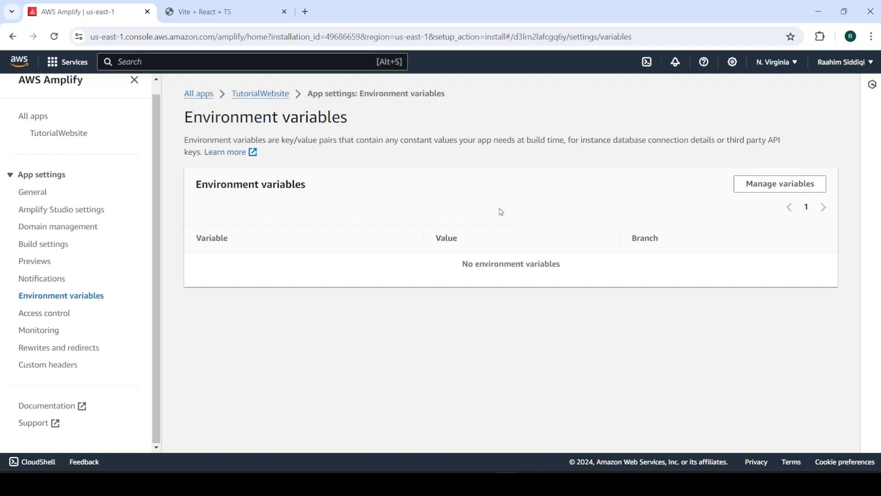
pyautogui.click(748, 186)
pyautogui.click(227, 236)
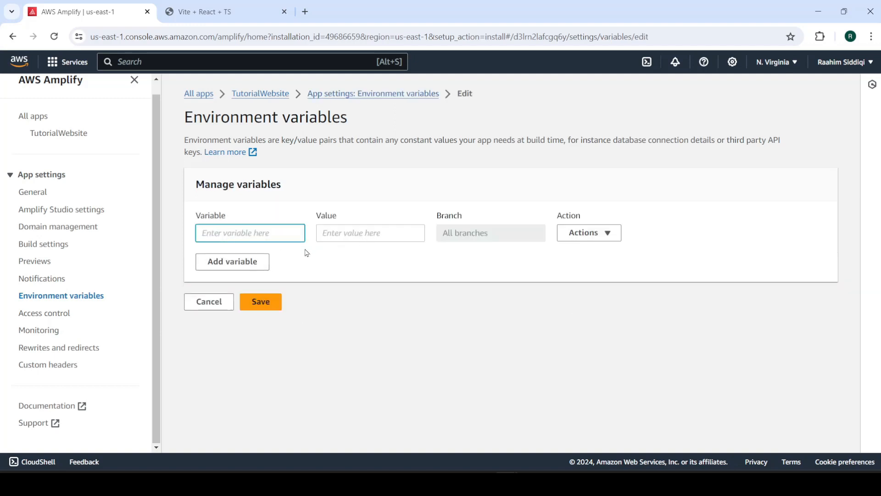
pyautogui.click(361, 232)
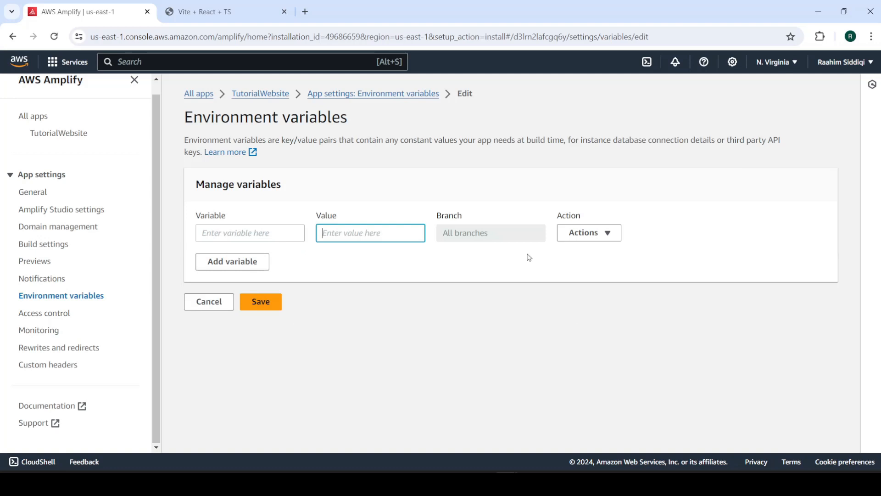
pyautogui.click(229, 301)
# Check the main branch's access control settings and examine the Requests metric in the app's monitoring dashboard.
pyautogui.click(46, 314)
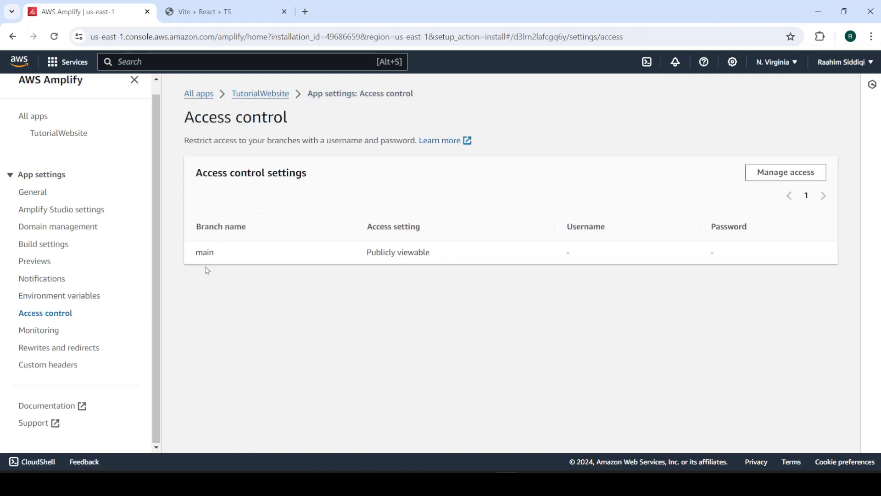
pyautogui.click(40, 330)
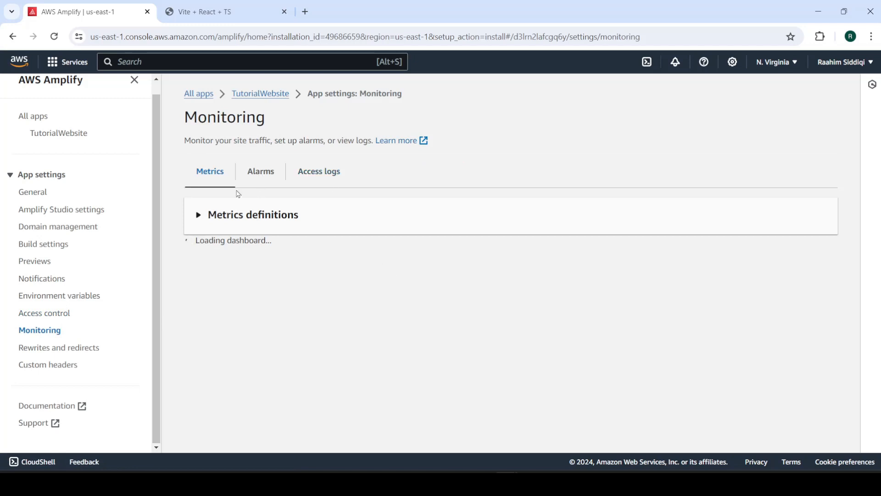
pyautogui.scroll(-3, 200, 239)
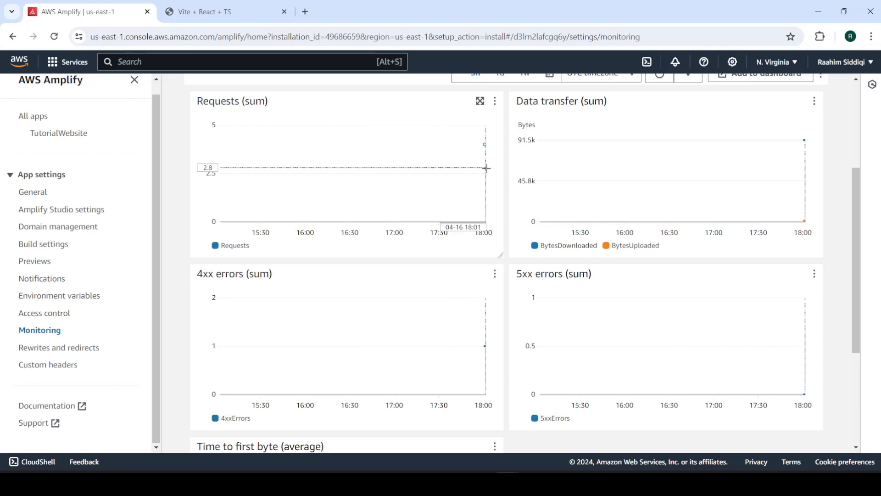
pyautogui.moveTo(485, 145)
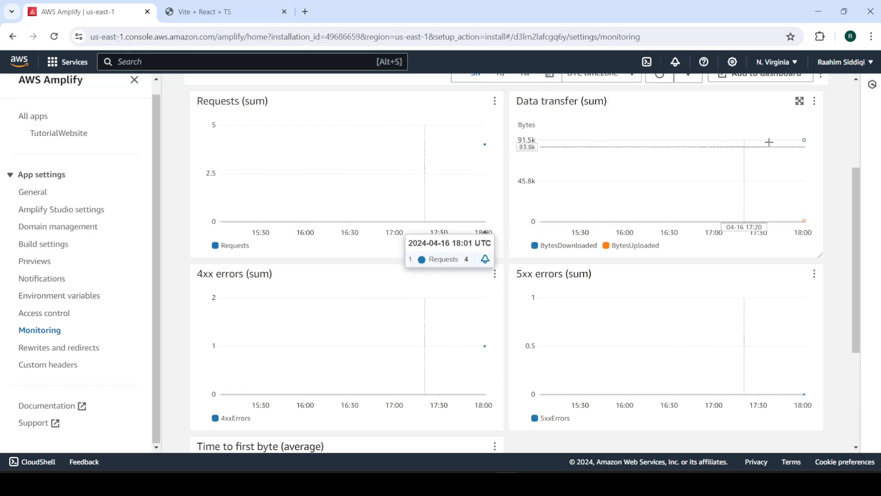